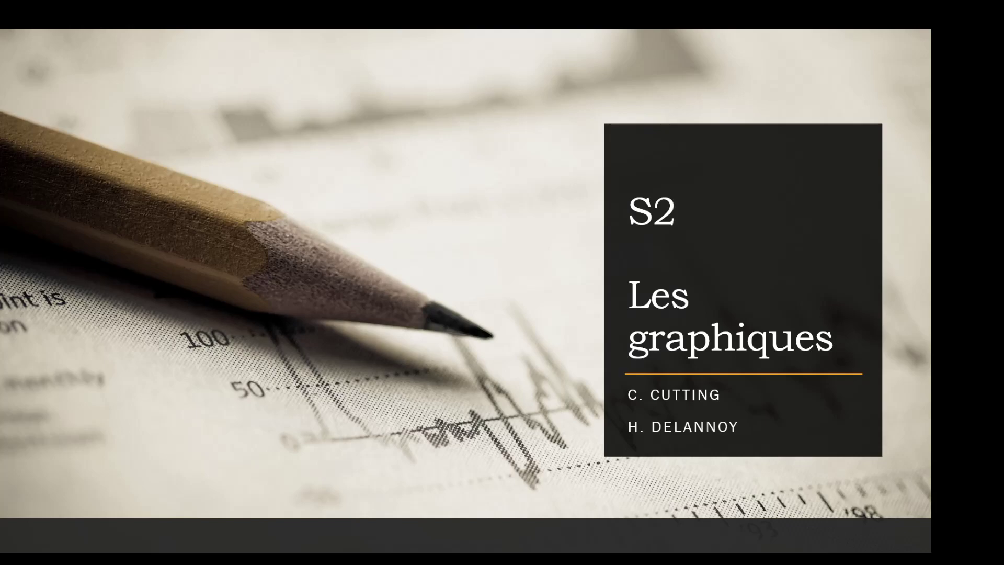
# Advance to the recommended-charts outline slide, then switch to the 'Introduction aux graphiques.xlsx' workbook.
pyautogui.press('Right')
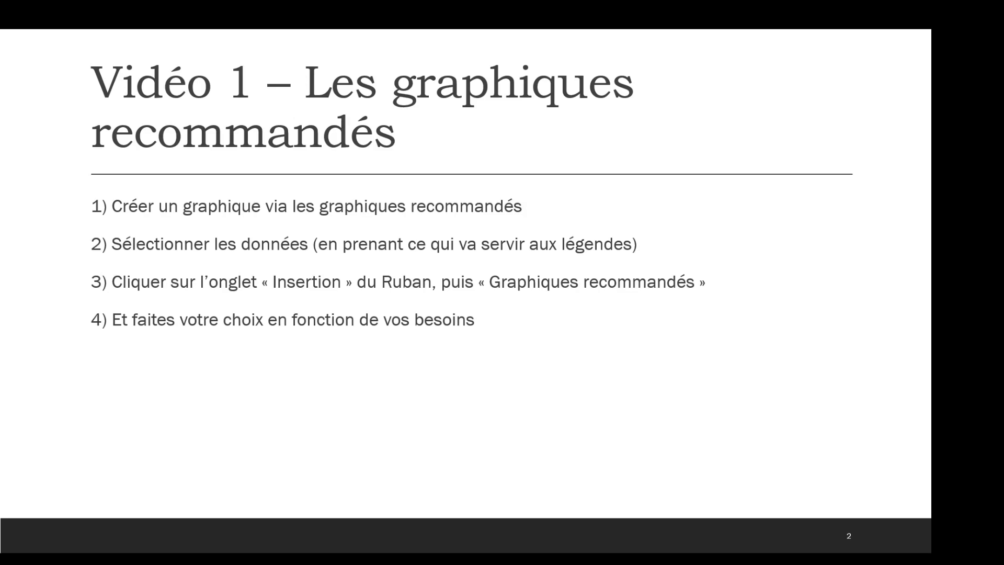
pyautogui.hotkey('alt', 'Tab')
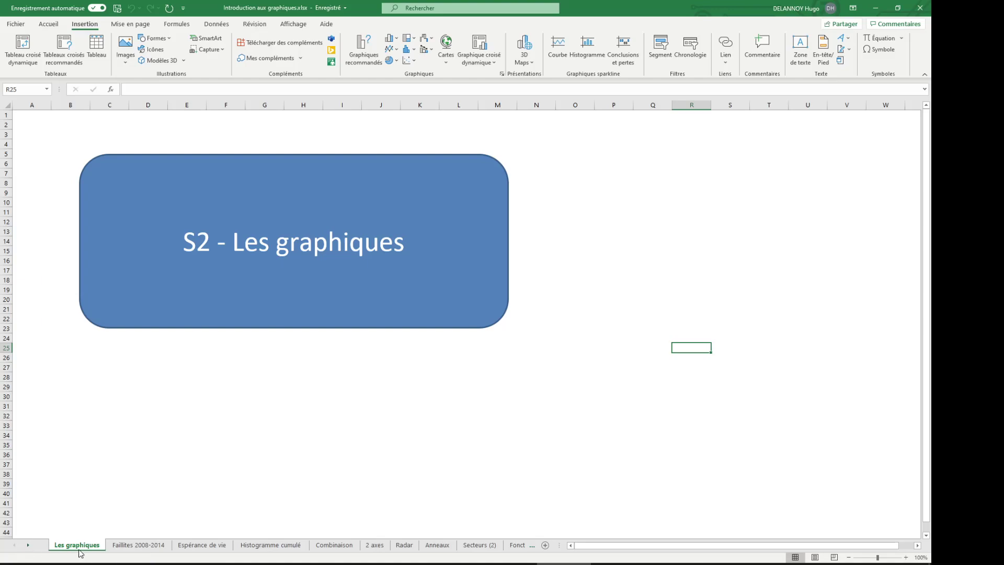
# Open the 'Faillites 2008-2014' sheet and highlight the bankruptcy table's title.
pyautogui.click(128, 545)
pyautogui.click(314, 347)
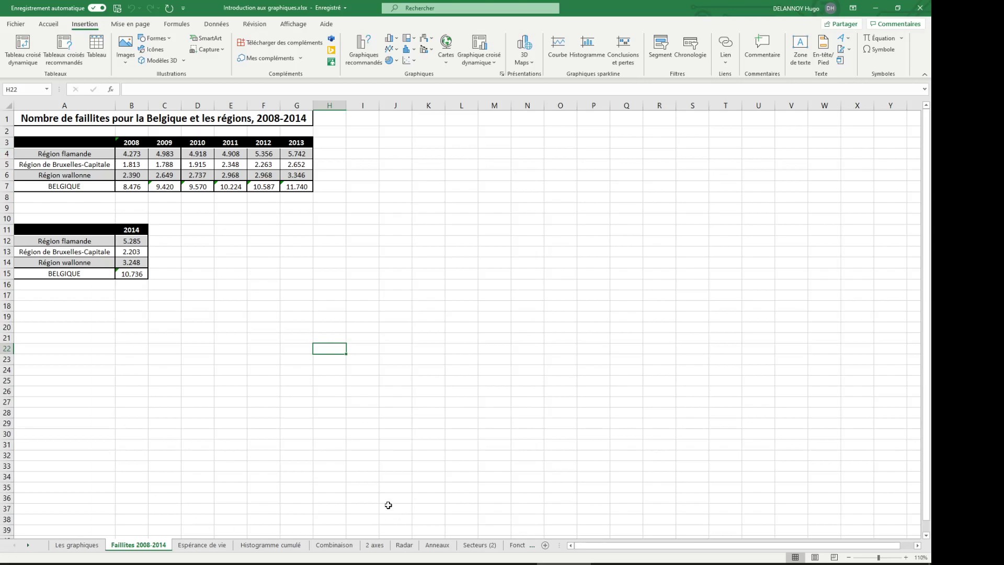
pyautogui.click(92, 121)
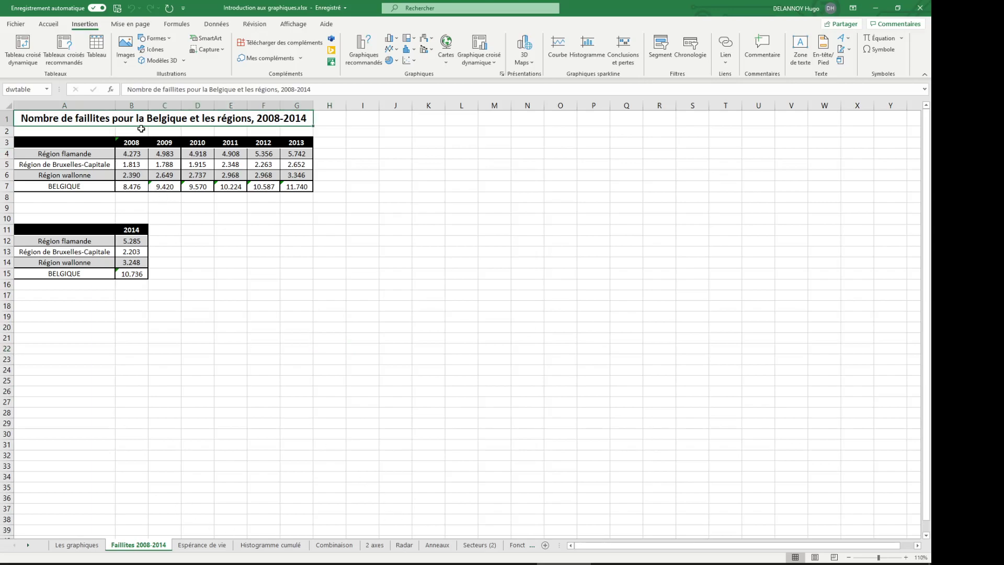
pyautogui.click(417, 155)
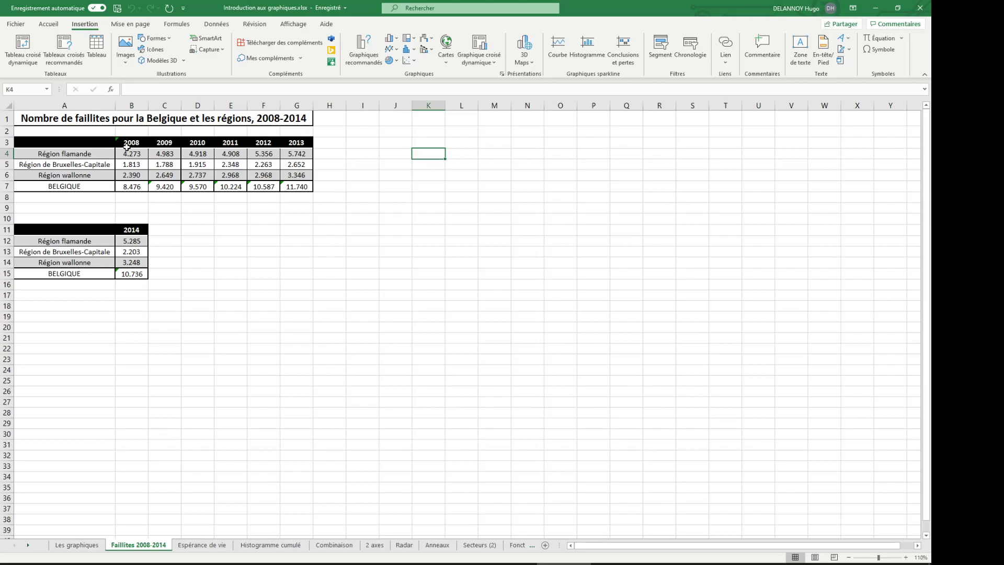
# Highlight the 2008–2013 year headings, the region names A4:A7 and the figures B4:G7.
pyautogui.click(124, 143)
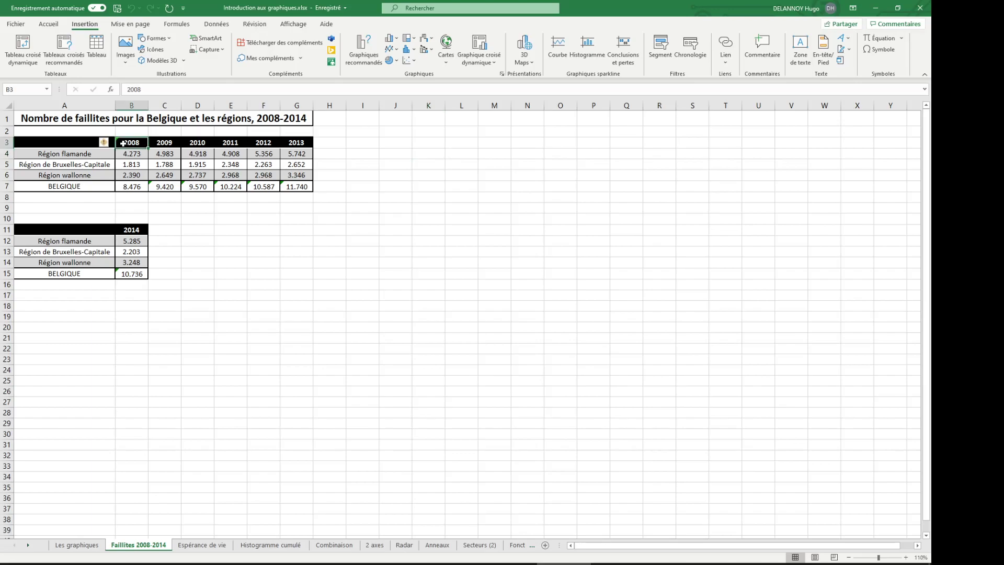
pyautogui.moveTo(124, 143); pyautogui.dragTo(301, 142)
pyautogui.moveTo(91, 155); pyautogui.dragTo(82, 187)
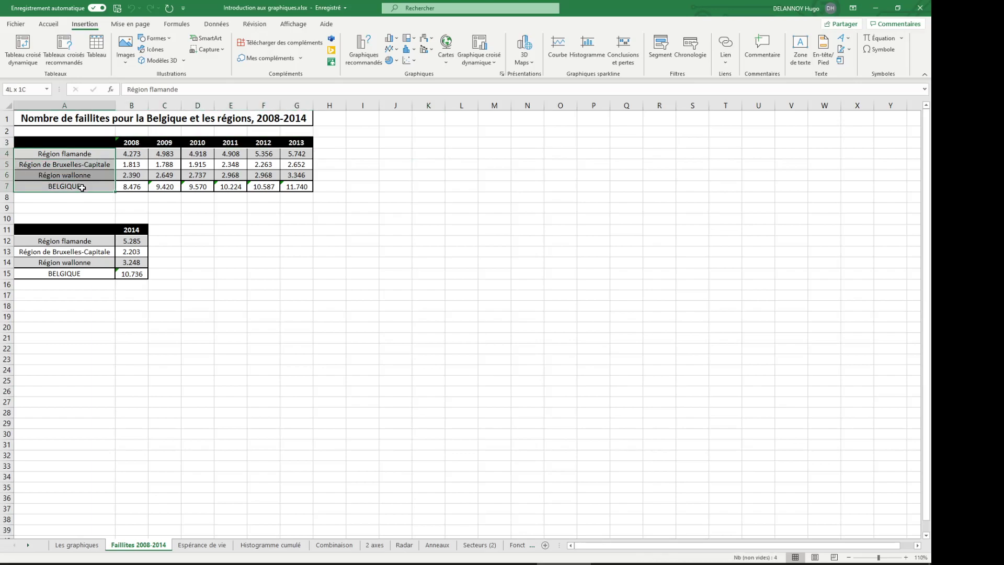
pyautogui.moveTo(134, 154); pyautogui.dragTo(293, 184)
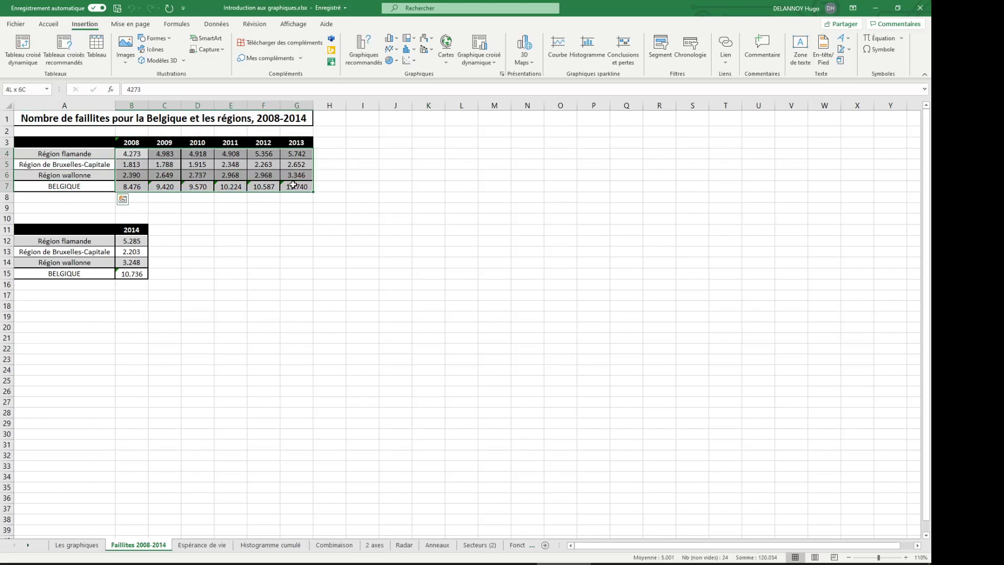
pyautogui.click(419, 198)
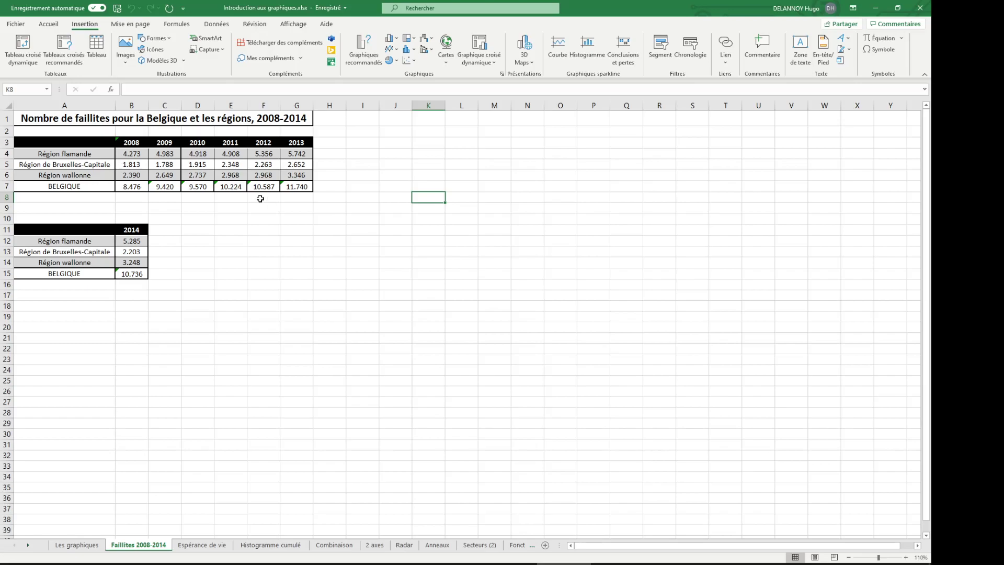
pyautogui.click(49, 24)
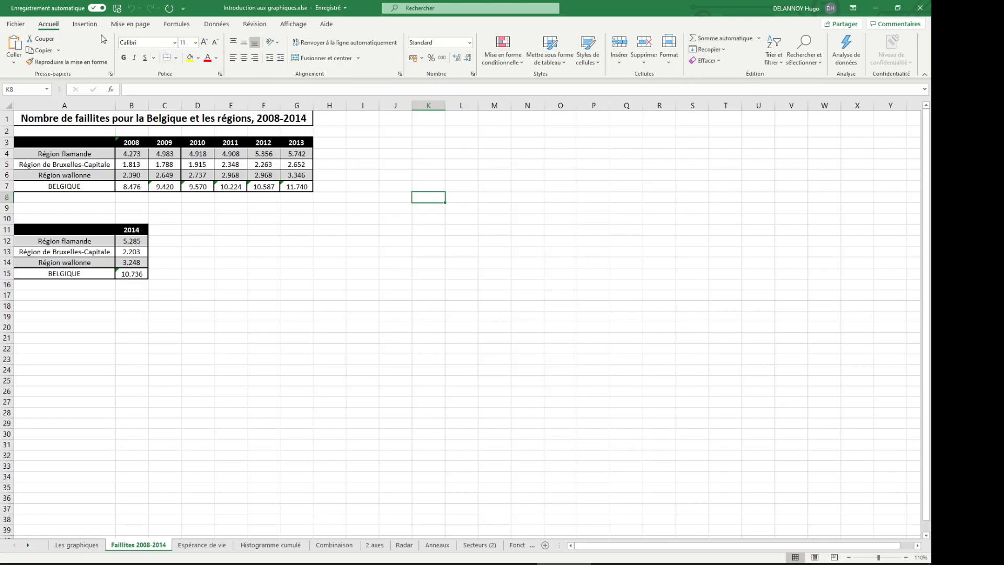
pyautogui.click(85, 24)
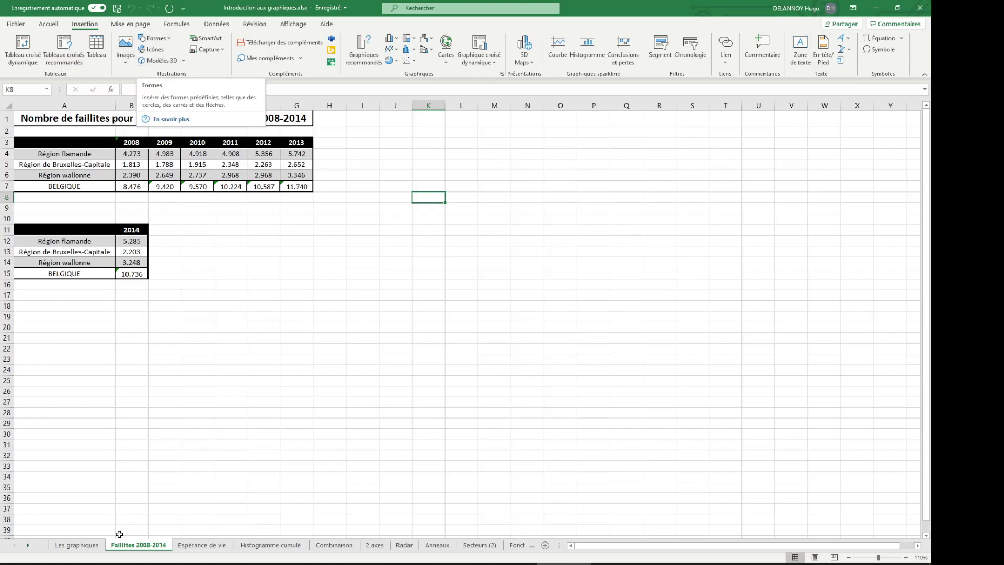
pyautogui.click(73, 542)
pyautogui.click(217, 324)
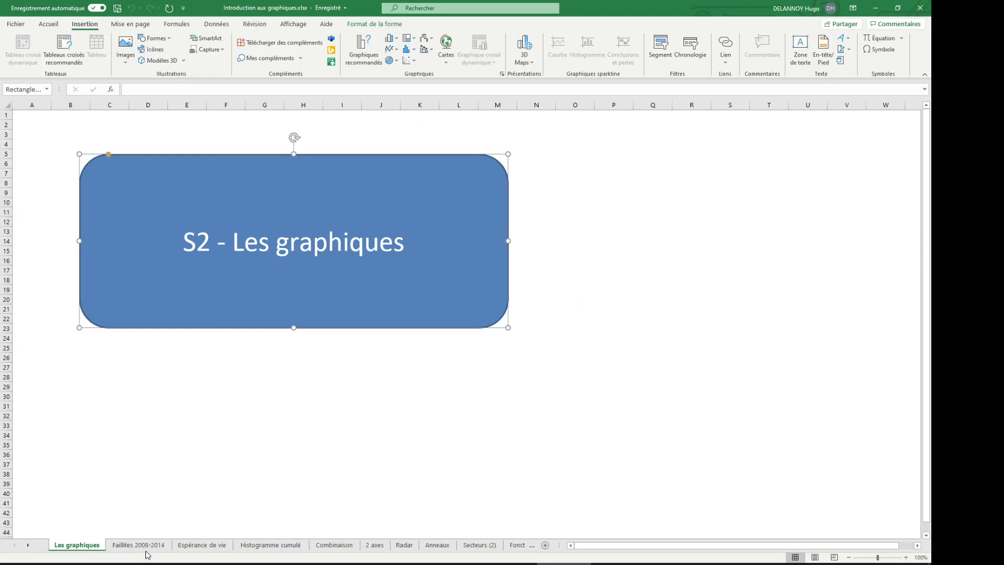
pyautogui.click(147, 546)
pyautogui.click(290, 305)
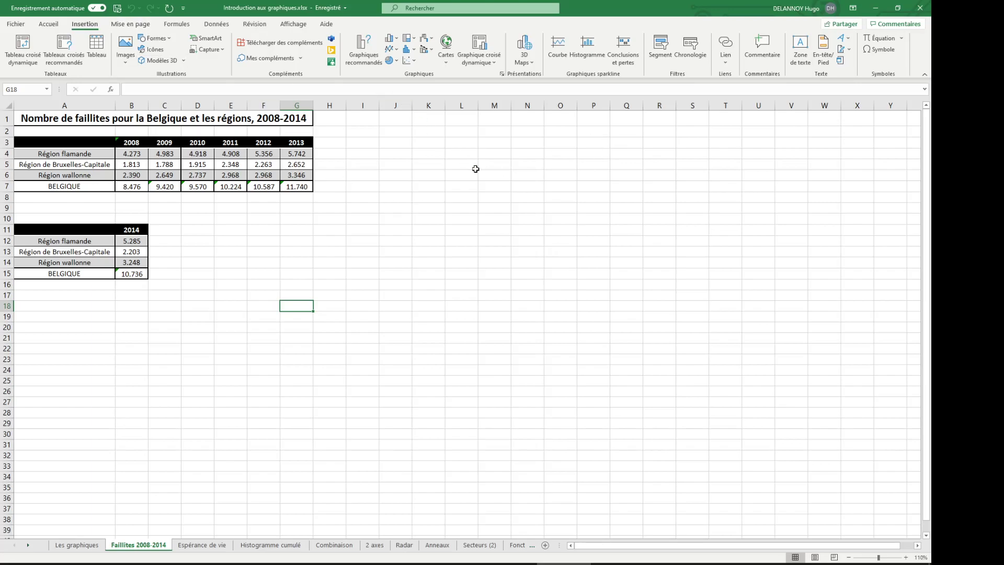
pyautogui.click(451, 209)
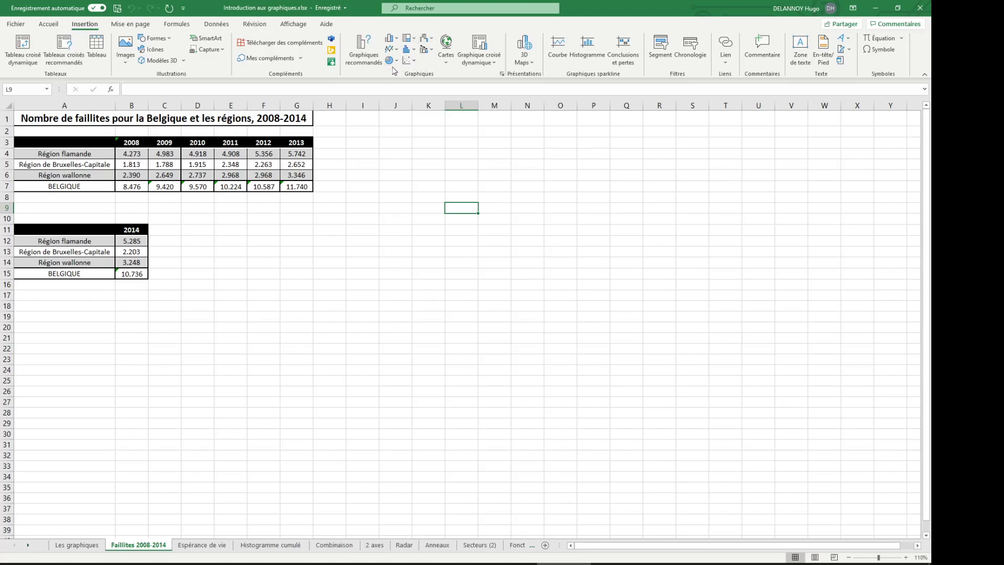
pyautogui.click(392, 38)
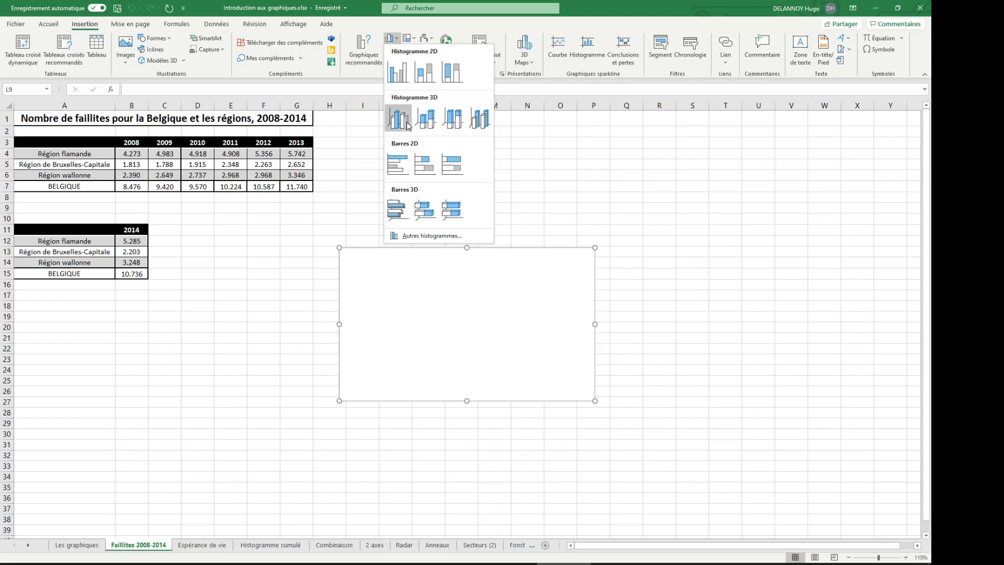
pyautogui.click(540, 97)
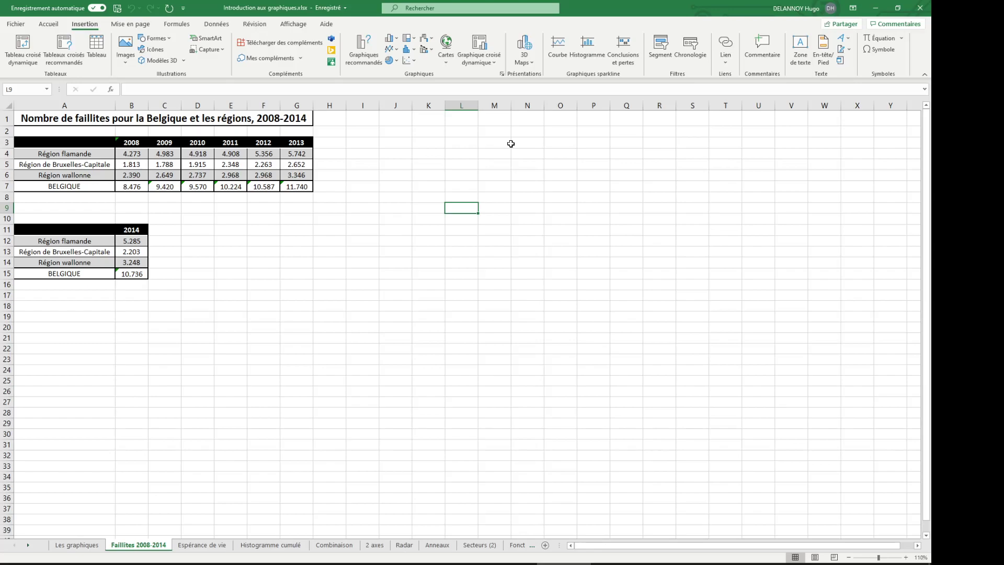
# Dismiss the select-data-first warning from Graphiques recommandés, then select the regional table A3:G6.
pyautogui.click(372, 63)
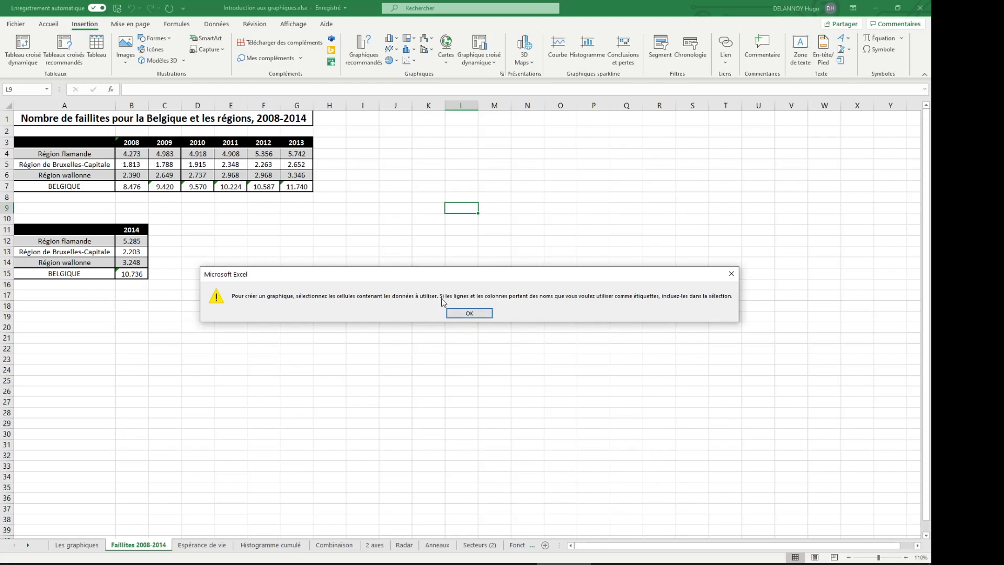
pyautogui.moveTo(624, 275); pyautogui.dragTo(613, 255)
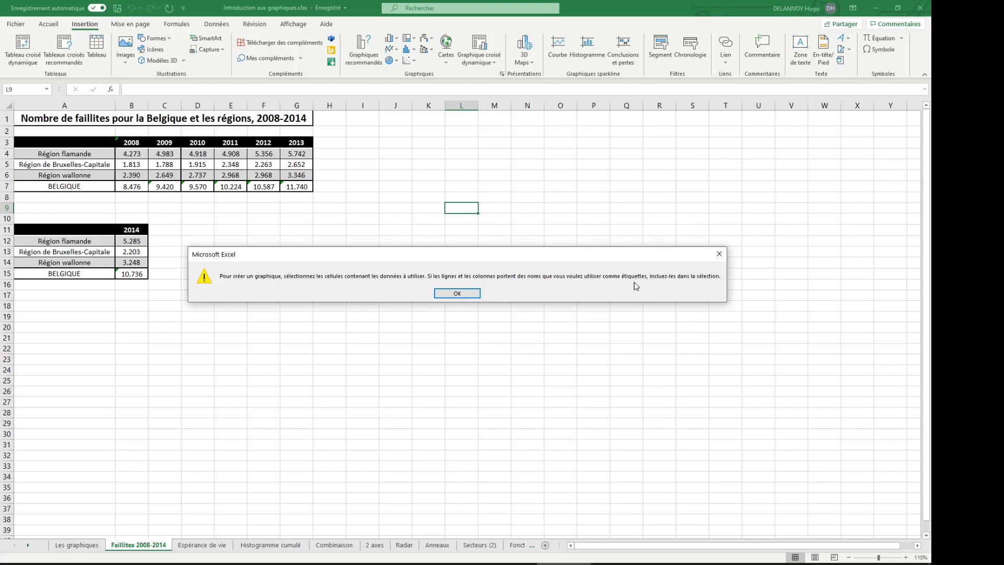
pyautogui.click(470, 294)
pyautogui.moveTo(61, 138); pyautogui.dragTo(282, 180)
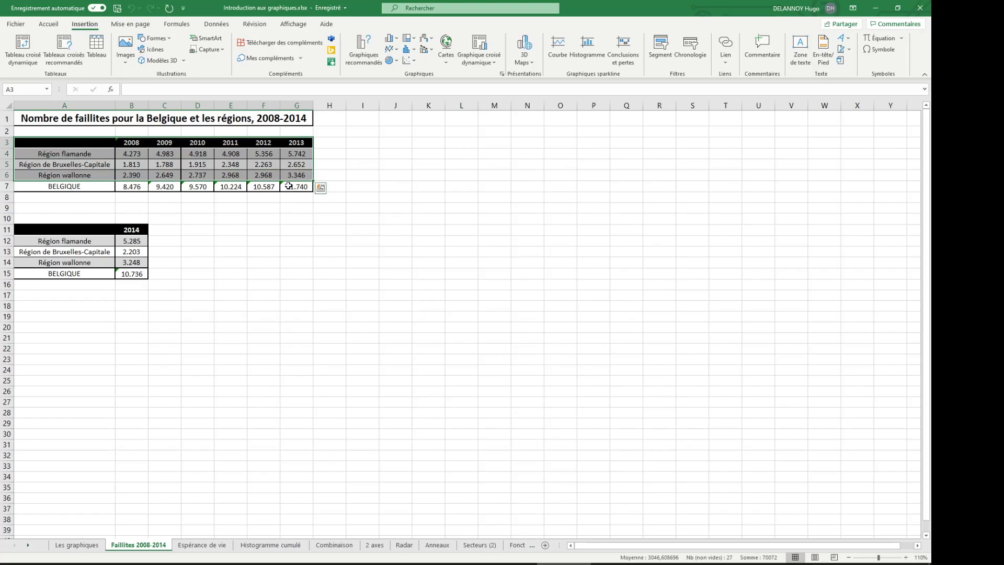
# Reselect A3:G6 including labels and open Graphiques recommandés for it.
pyautogui.click(361, 153)
pyautogui.moveTo(131, 153); pyautogui.dragTo(297, 175)
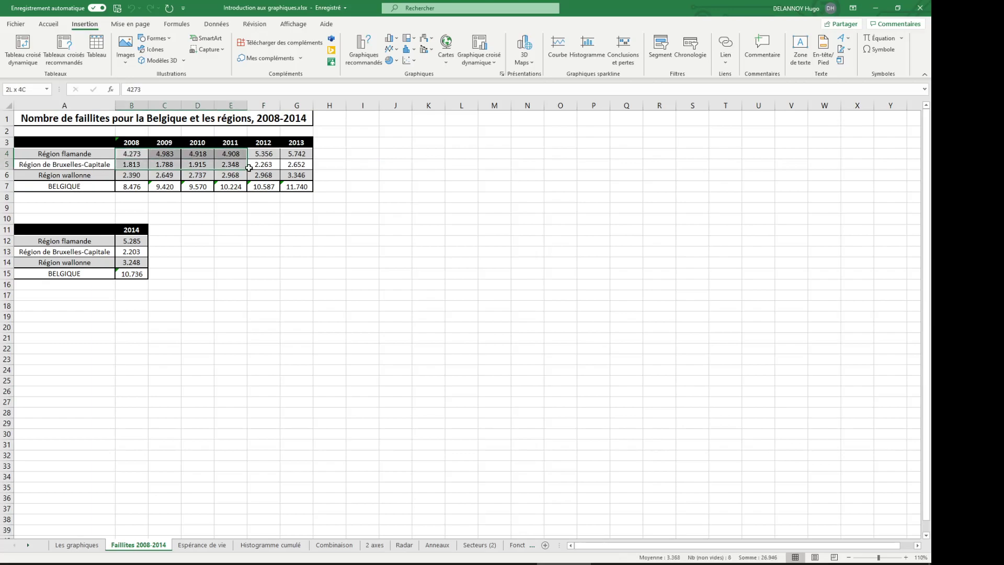
pyautogui.moveTo(74, 141); pyautogui.dragTo(297, 175)
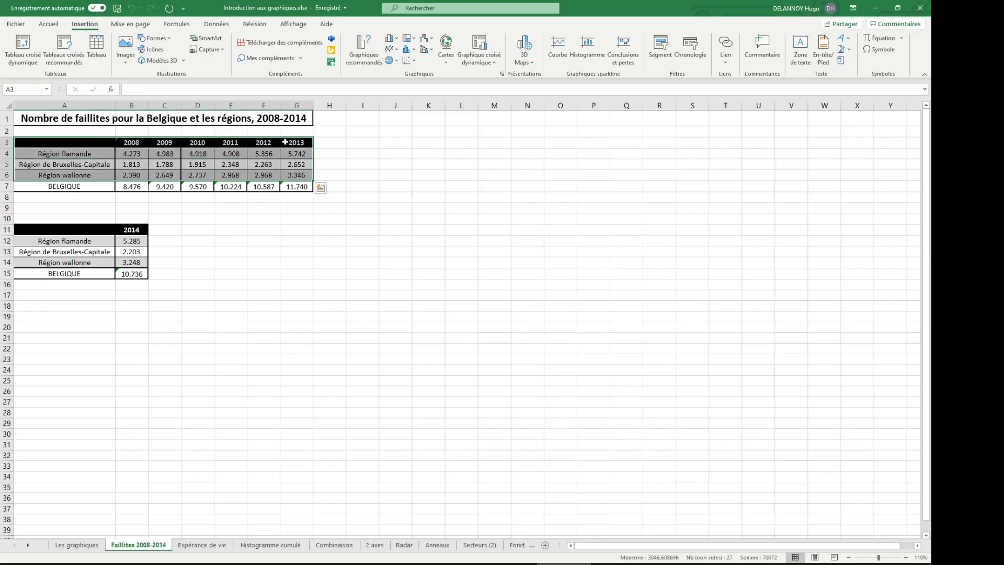
pyautogui.click(370, 61)
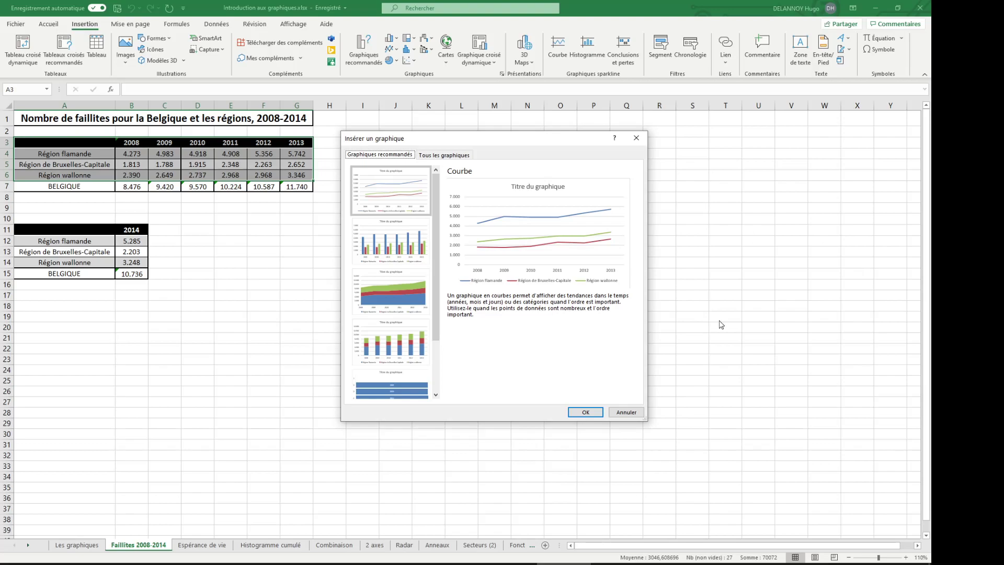
pyautogui.moveTo(559, 141); pyautogui.dragTo(557, 130)
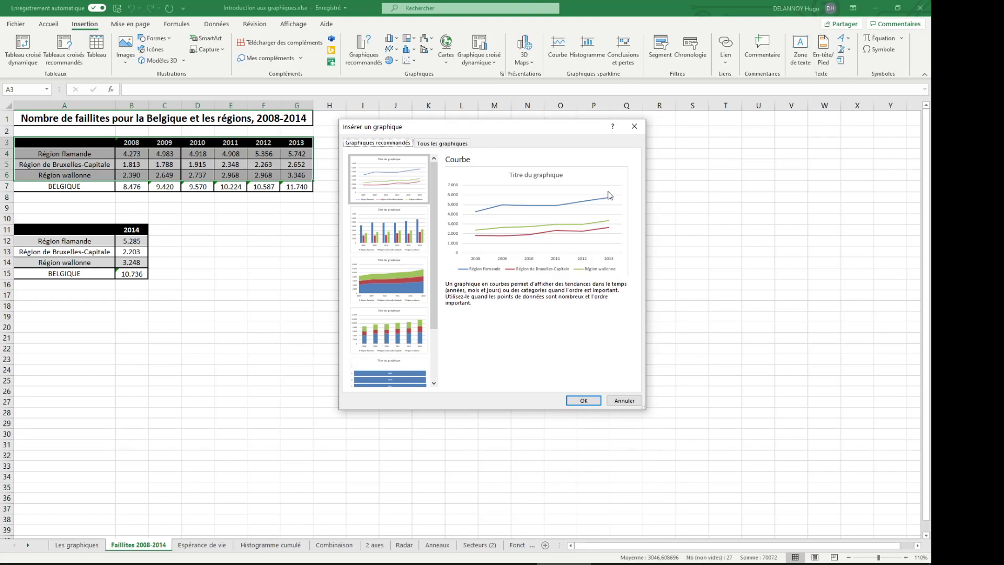
# Compare the clustered column, stacked area and line previews, ending on the Courbe line chart.
pyautogui.click(421, 251)
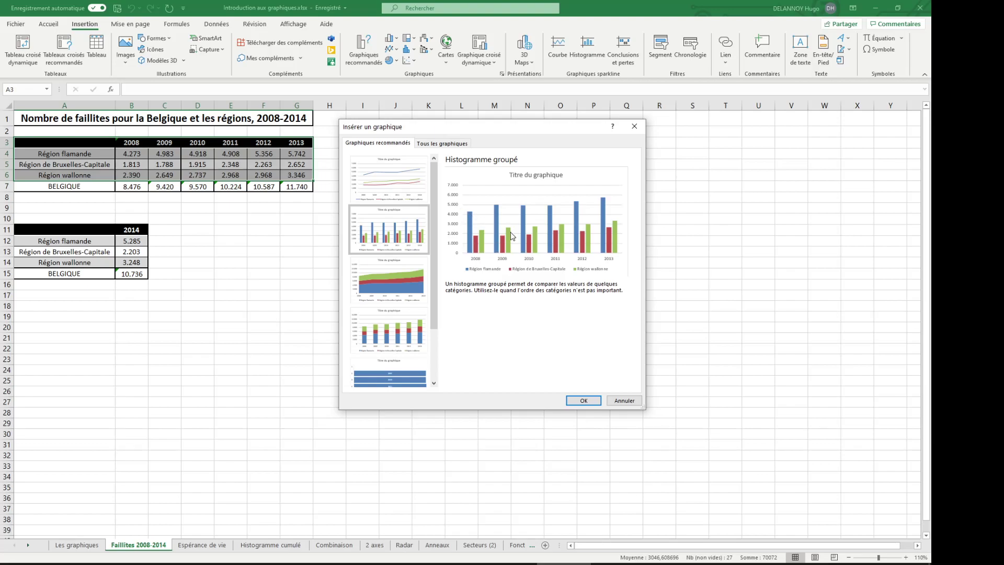
pyautogui.click(425, 184)
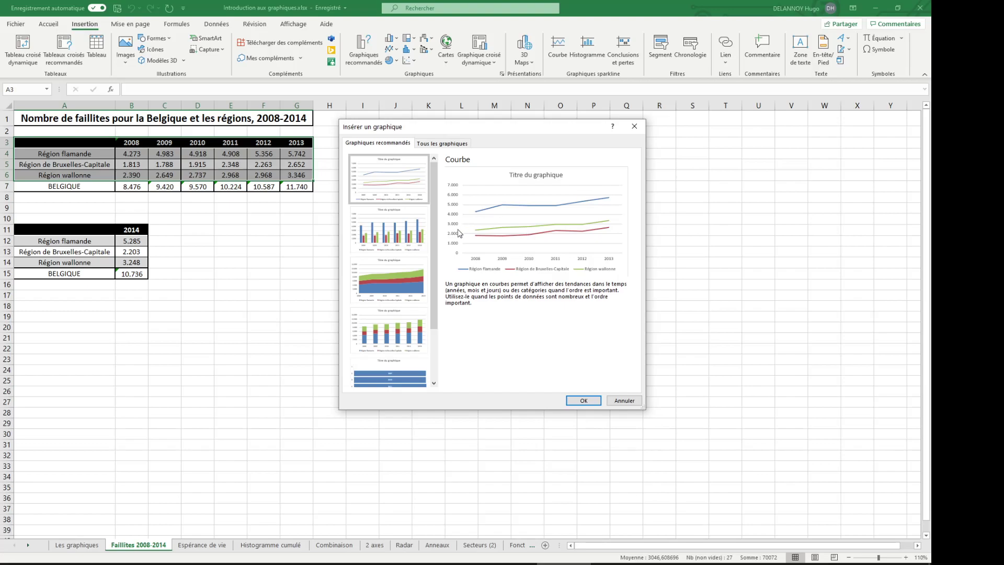
pyautogui.click(409, 231)
pyautogui.click(380, 185)
pyautogui.click(380, 224)
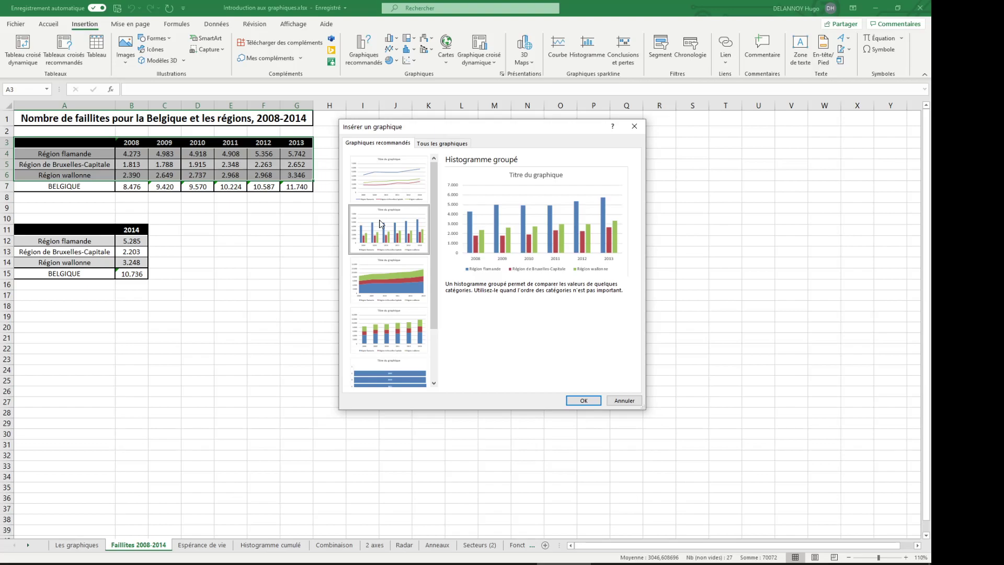
pyautogui.click(392, 275)
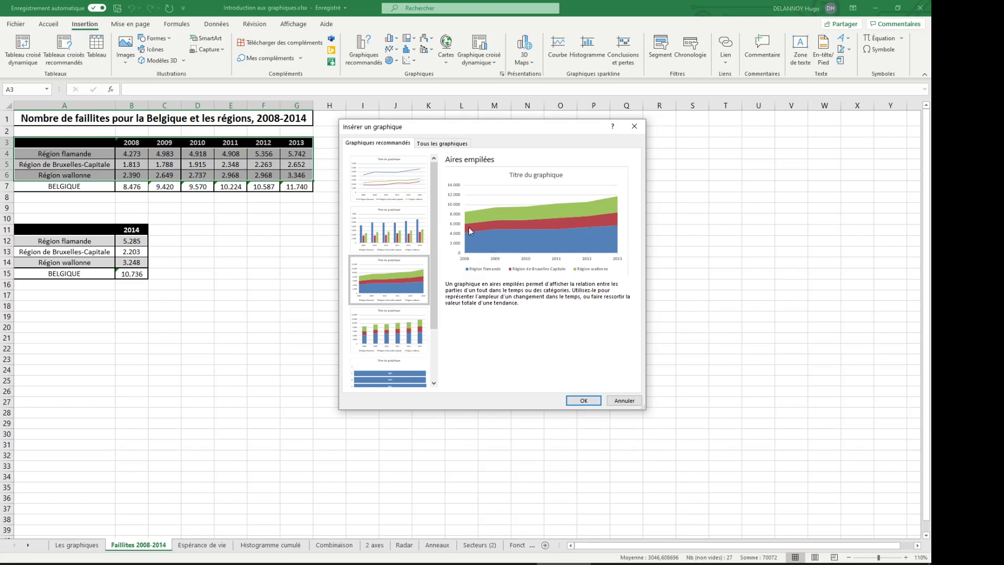
pyautogui.press('Up')
pyautogui.press('Up')
pyautogui.press('Down')
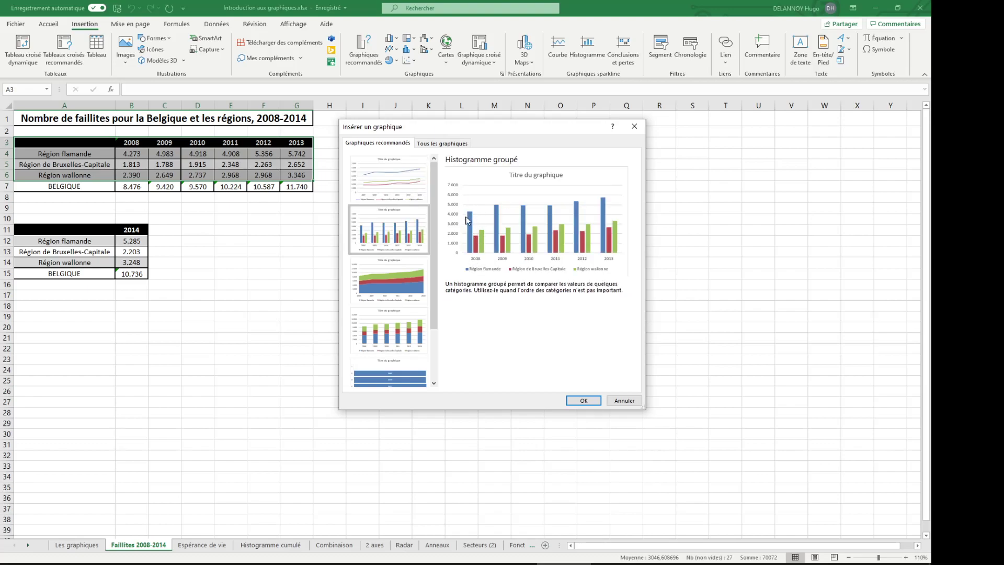
pyautogui.press('Down')
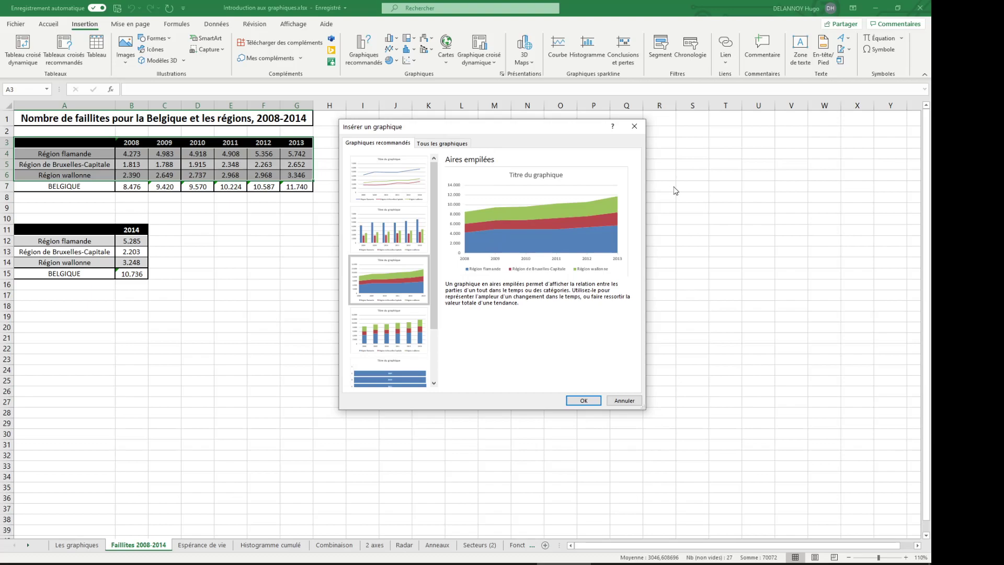
pyautogui.click(376, 187)
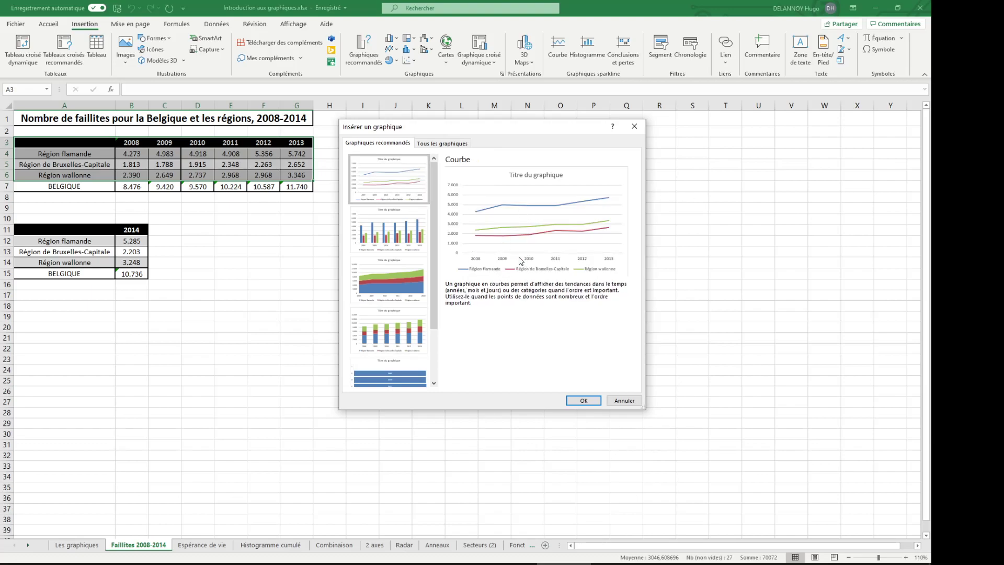
# Preview the stacked area and clustered column options, then settle on Histogramme empilé.
pyautogui.click(410, 289)
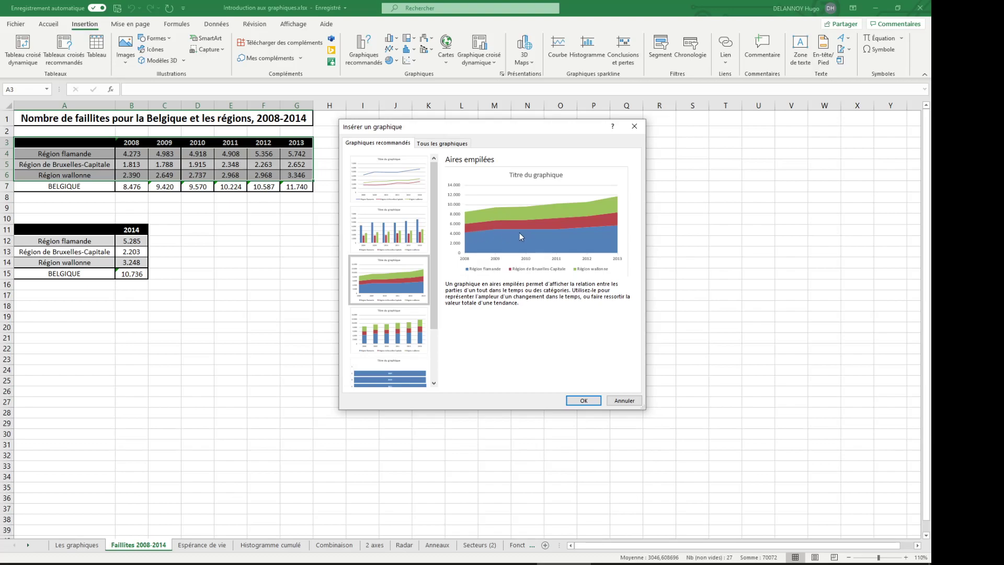
pyautogui.press('Up')
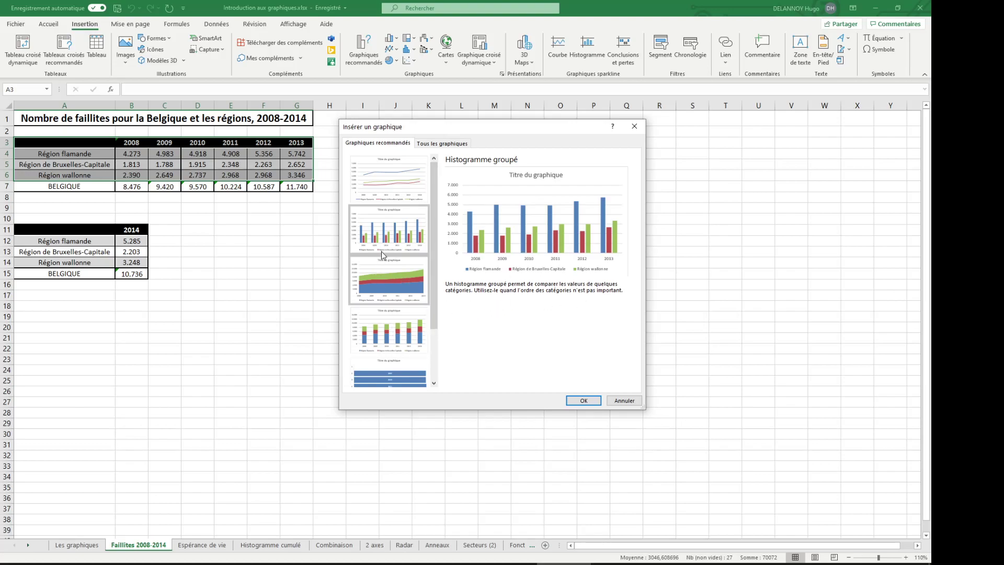
pyautogui.click(404, 329)
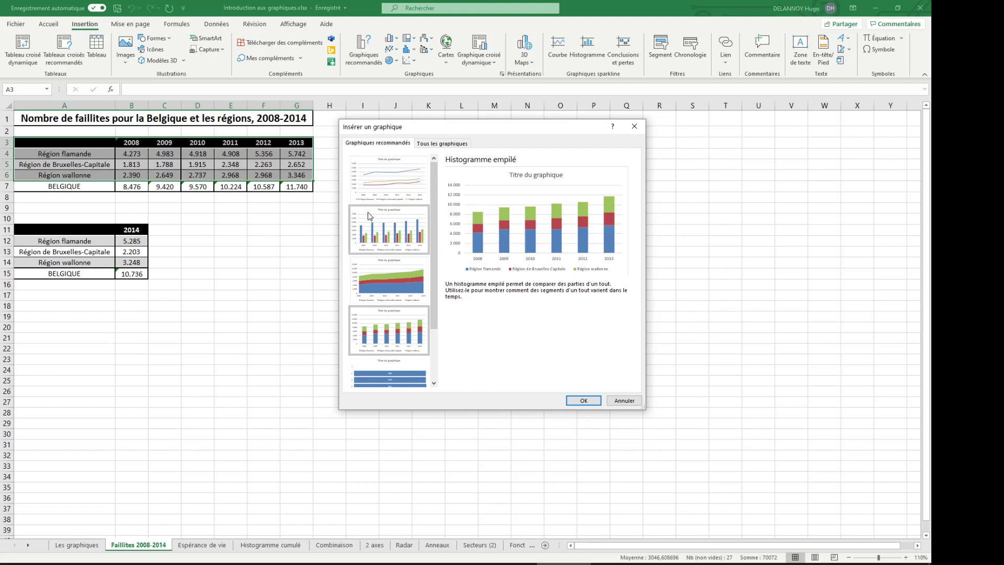
# Try the Entonnoir and Pareto previews, then return to the recommended Courbe line chart.
pyautogui.scroll(-3, 407, 220)
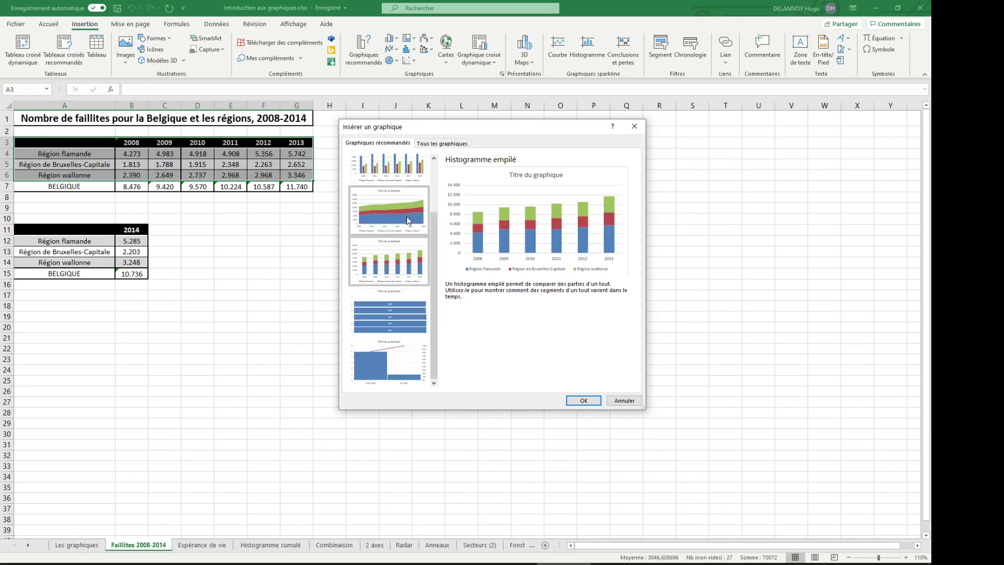
pyautogui.click(388, 312)
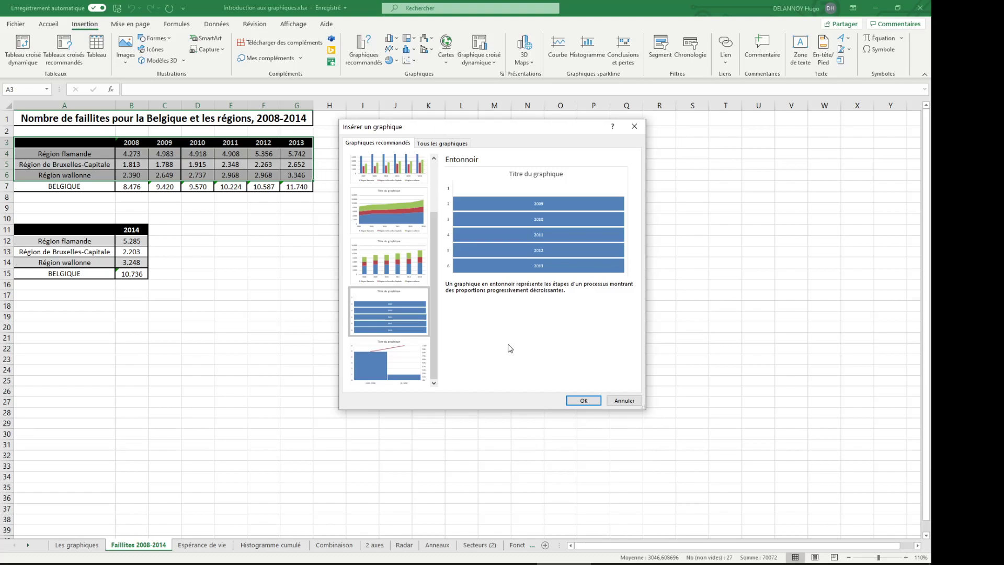
pyautogui.click(392, 361)
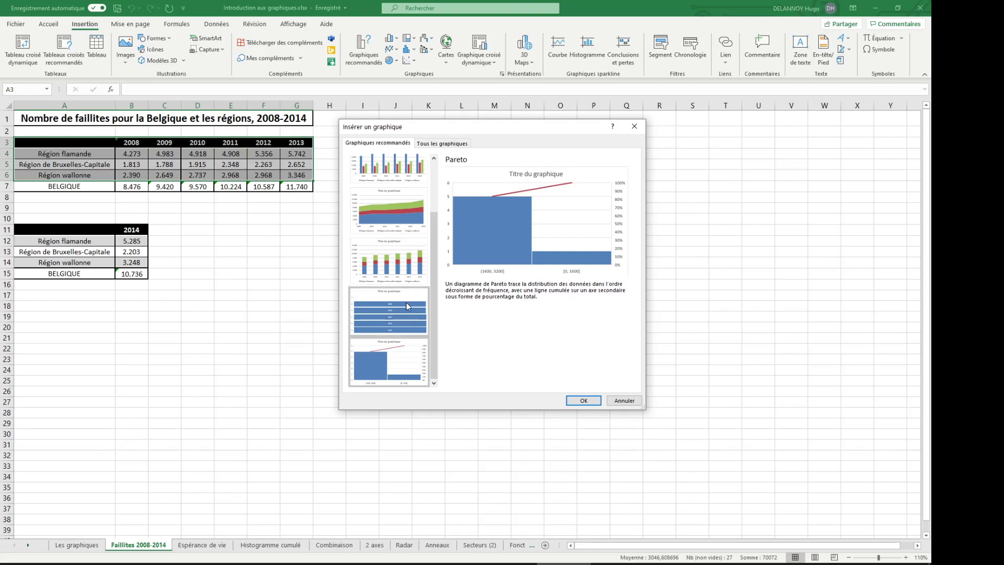
pyautogui.scroll(2, 406, 303)
pyautogui.click(406, 198)
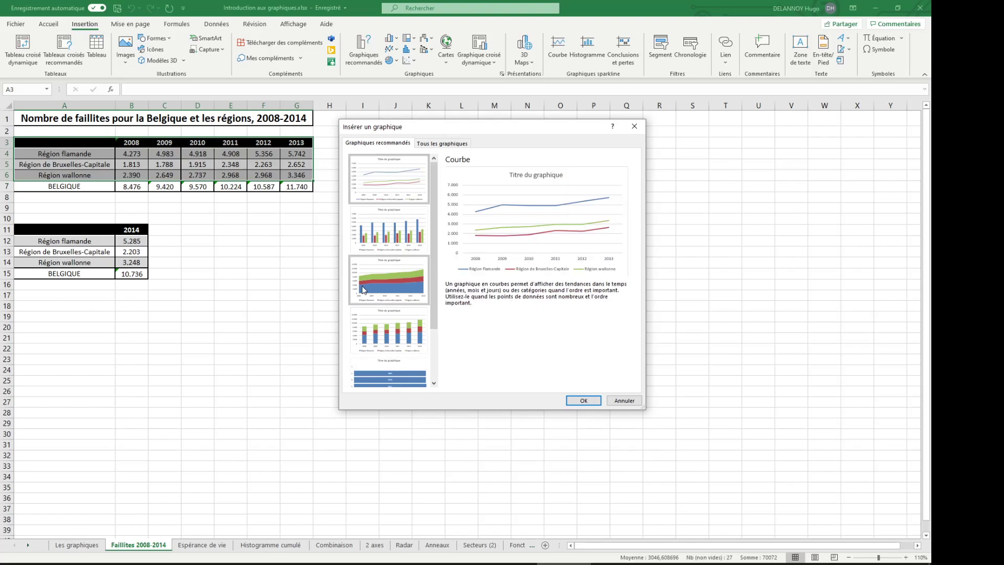
# Cancel, select the 2014 figures A11:B14, and preview their pie and Carte choroplèthe recommendations.
pyautogui.click(624, 401)
pyautogui.moveTo(97, 231); pyautogui.dragTo(137, 263)
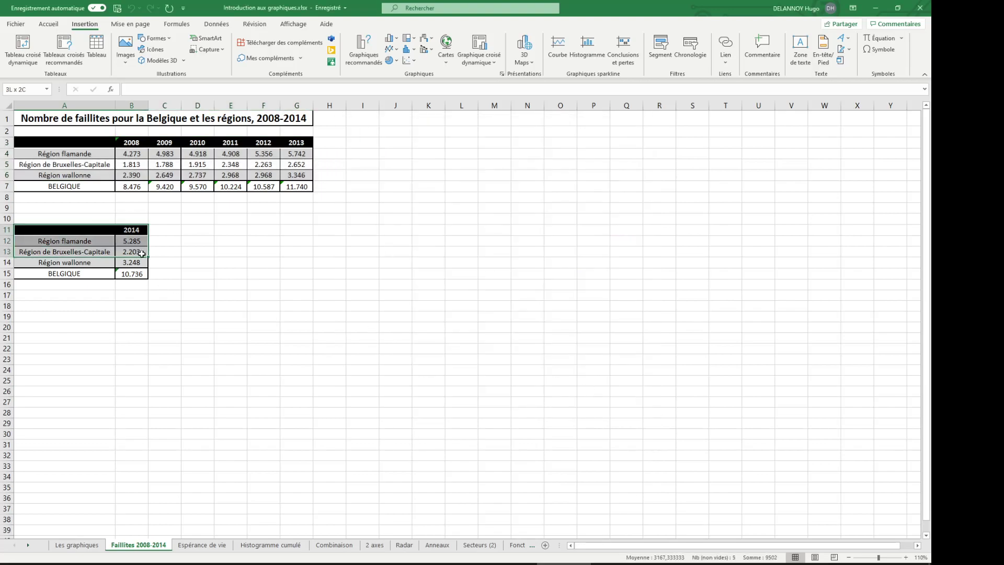
pyautogui.click(370, 52)
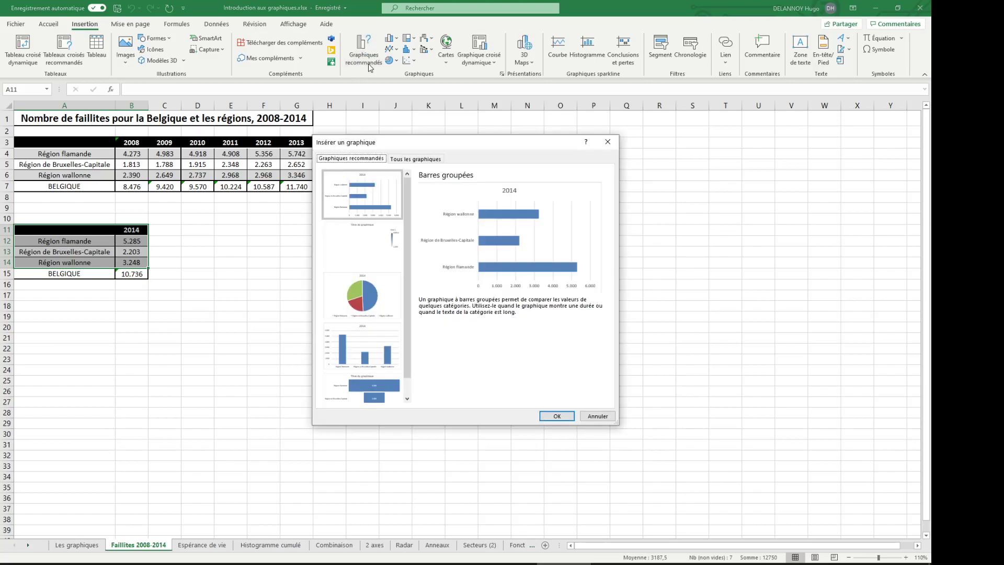
pyautogui.click(375, 288)
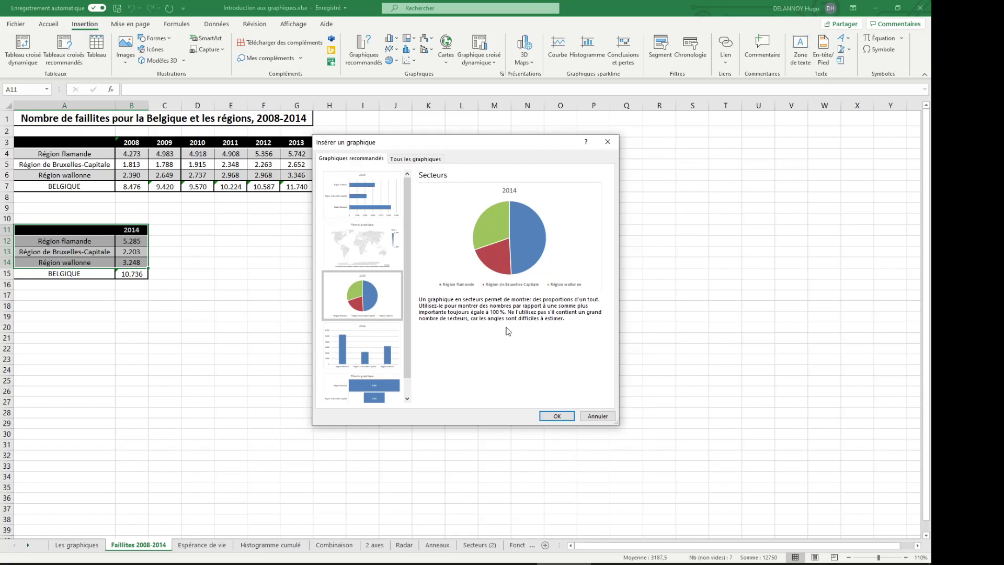
pyautogui.click(375, 242)
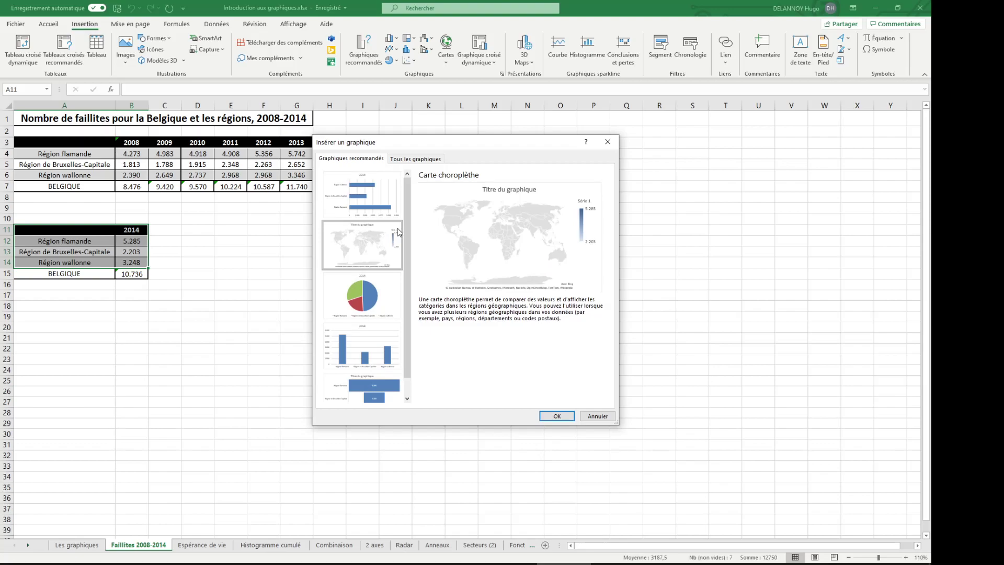
# Browse bar, funnel, column and pie previews, then insert the Carte choroplèthe of 2014 figures.
pyautogui.click(382, 204)
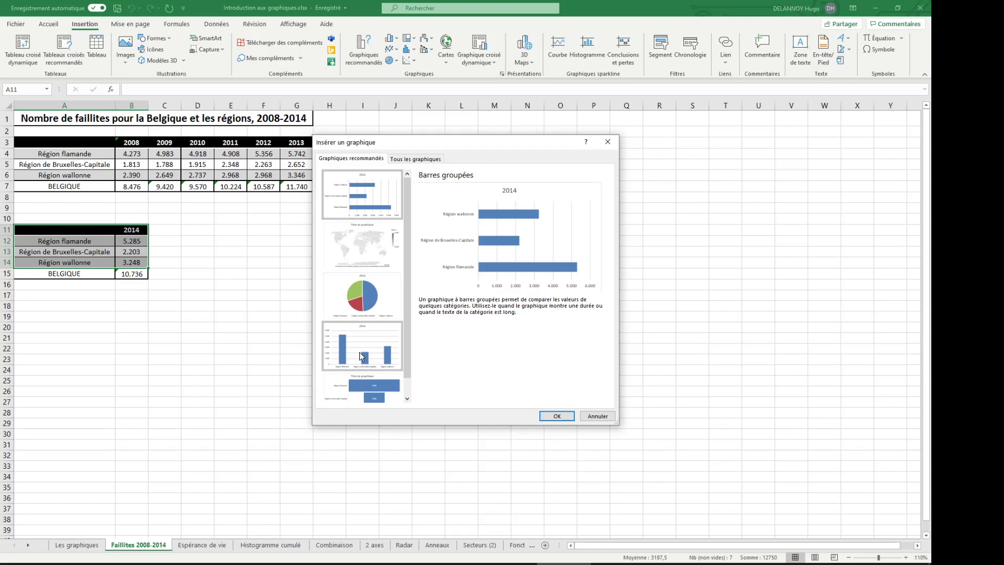
pyautogui.click(365, 387)
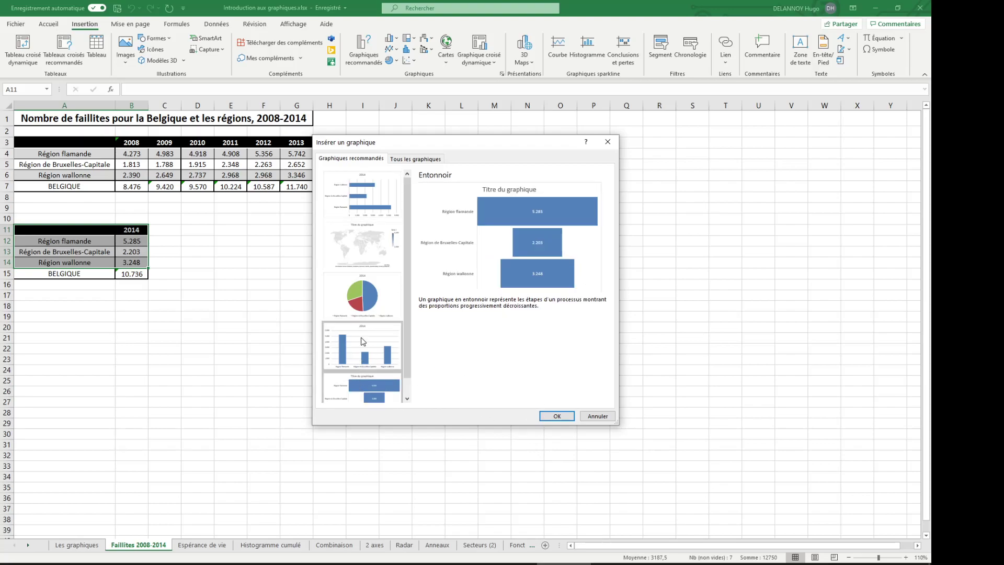
pyautogui.scroll(-1, 363, 330)
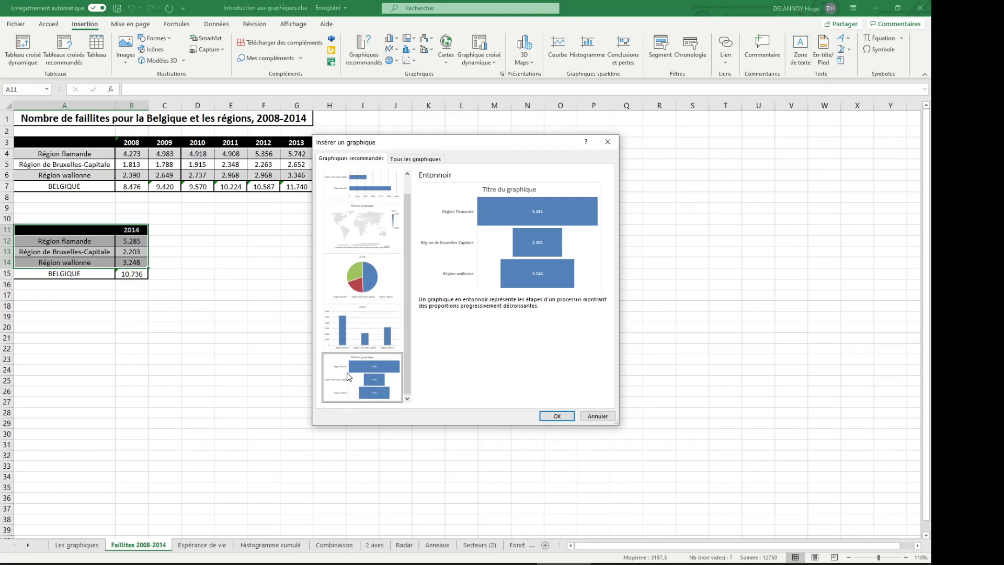
pyautogui.click(351, 343)
pyautogui.click(364, 296)
pyautogui.click(357, 244)
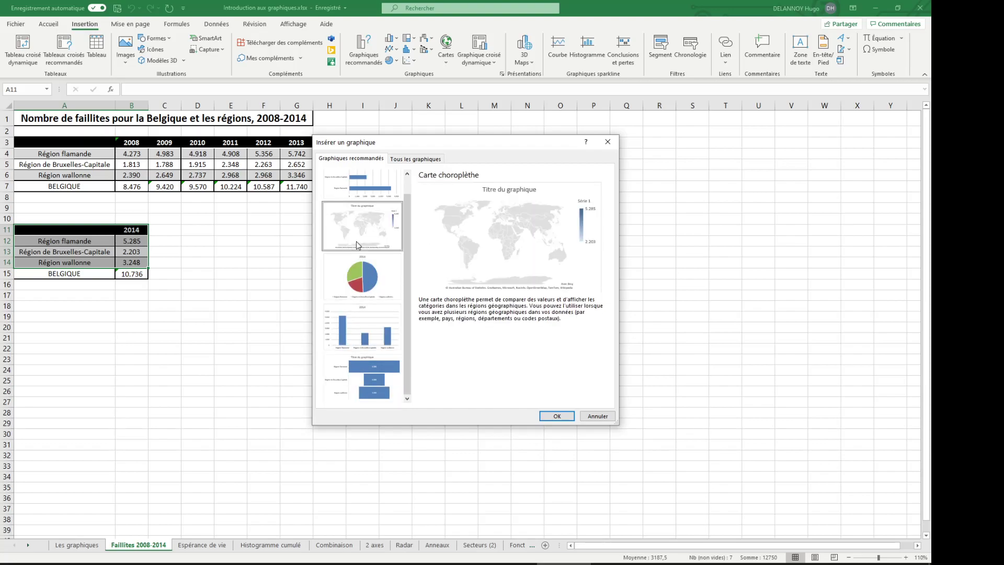
pyautogui.click(555, 416)
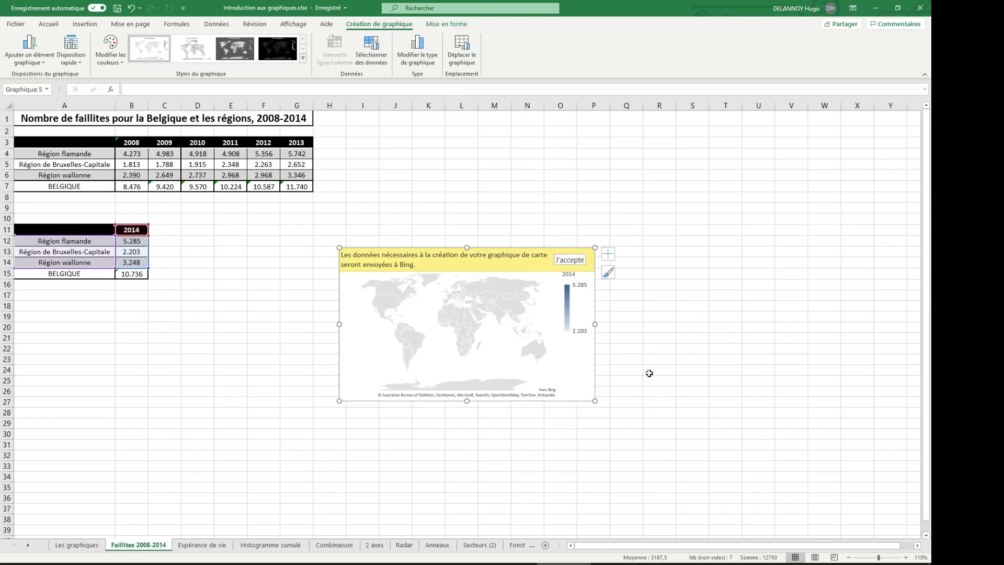
# Delete the map chart and select the 2008–2013 regional table A3:G6.
pyautogui.press('Delete')
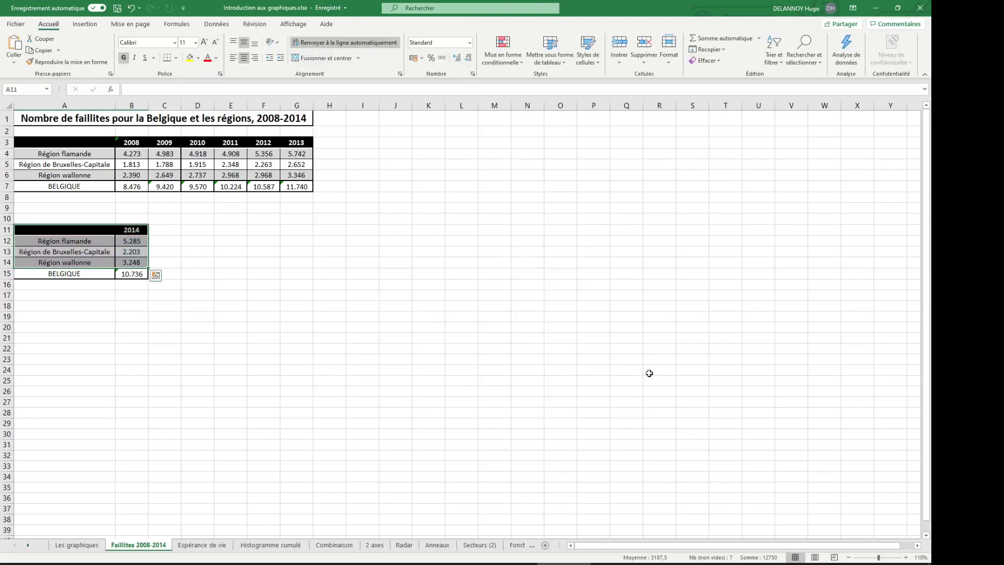
pyautogui.click(483, 309)
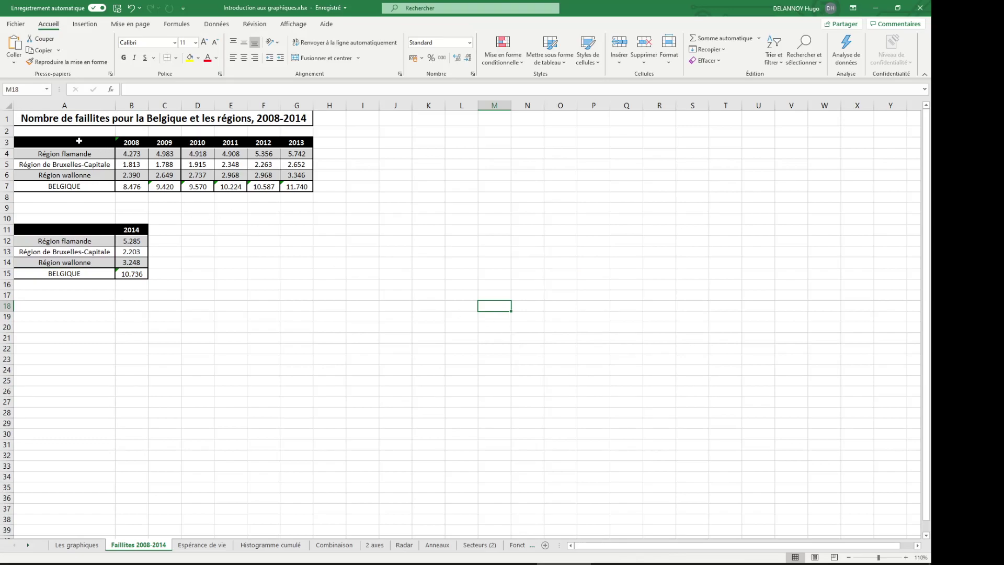
pyautogui.moveTo(79, 140); pyautogui.dragTo(296, 177)
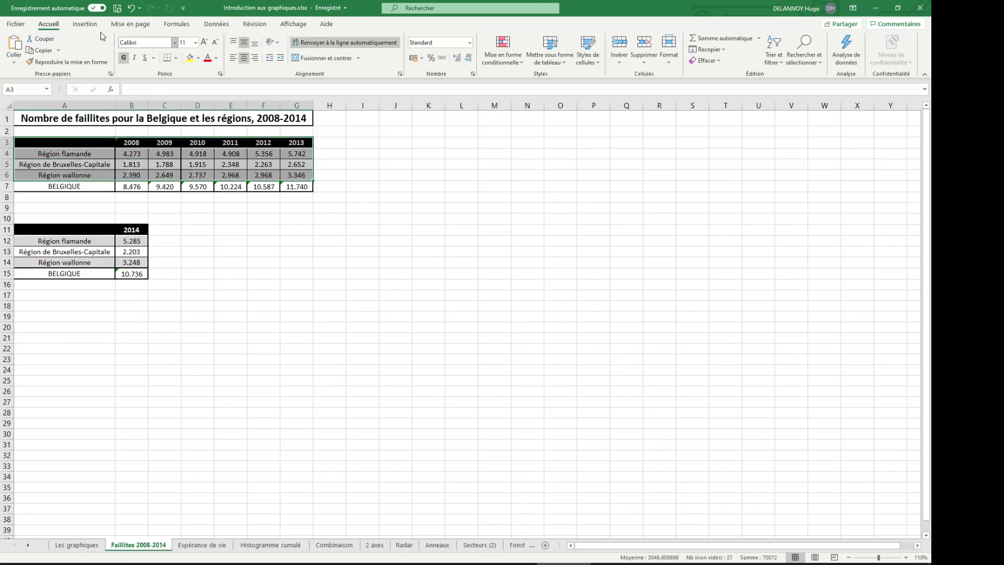
# Insert the recommended Courbe line chart of 2008–2013 regional bankruptcies as Graphique 6.
pyautogui.click(82, 26)
pyautogui.click(363, 52)
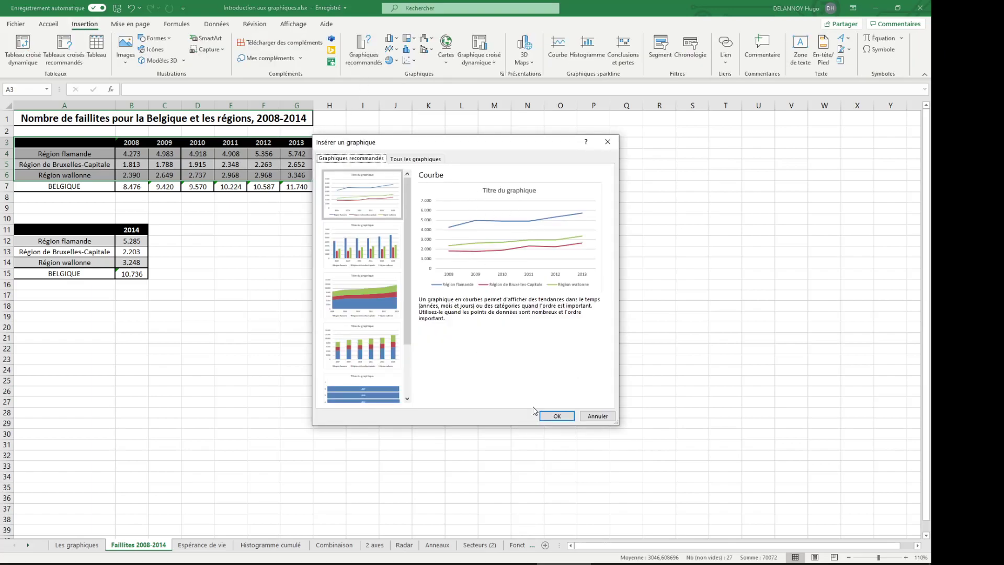
pyautogui.click(554, 420)
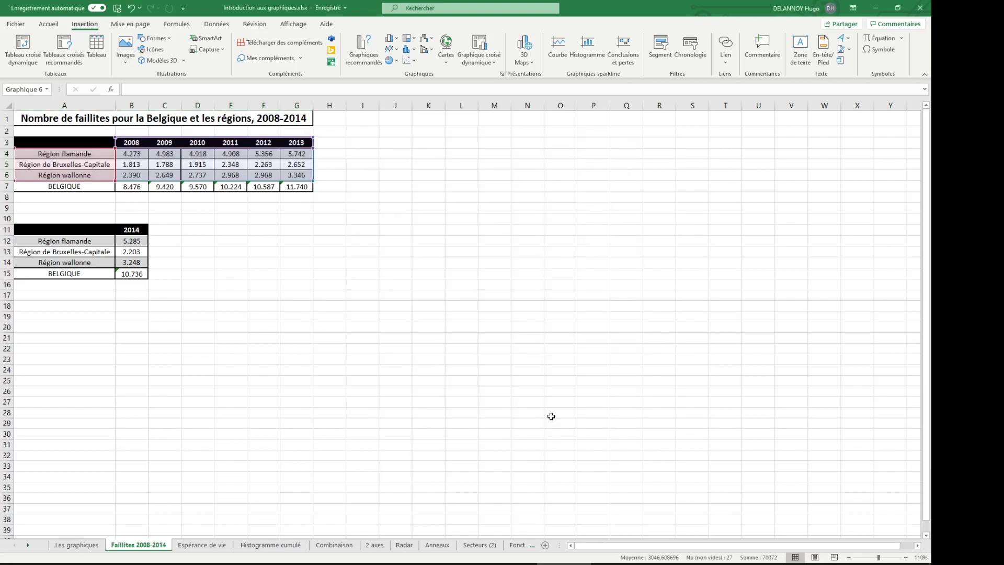